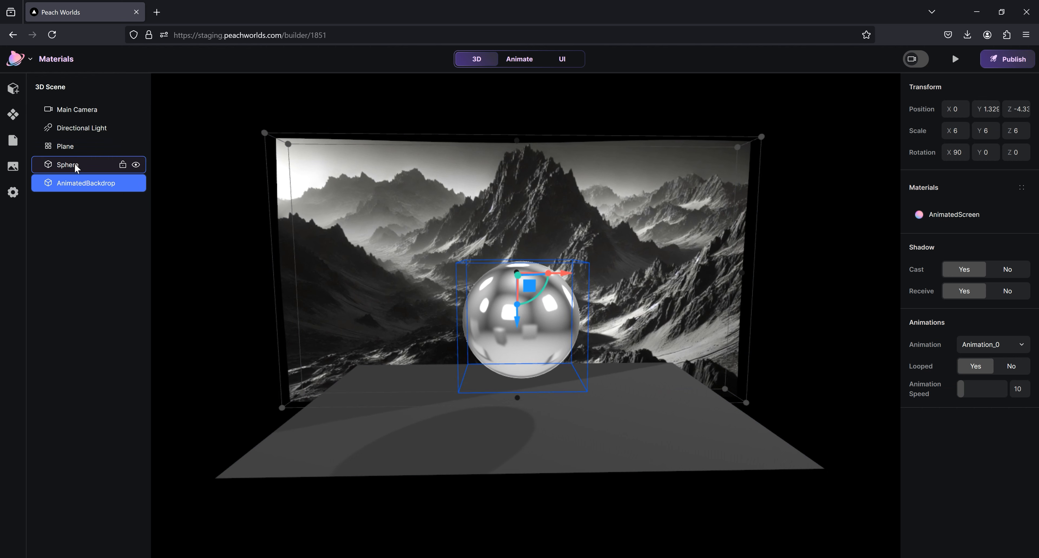
- Select the sphere in the scene and open its material settings
click(74, 164)
click(62, 146)
click(72, 181)
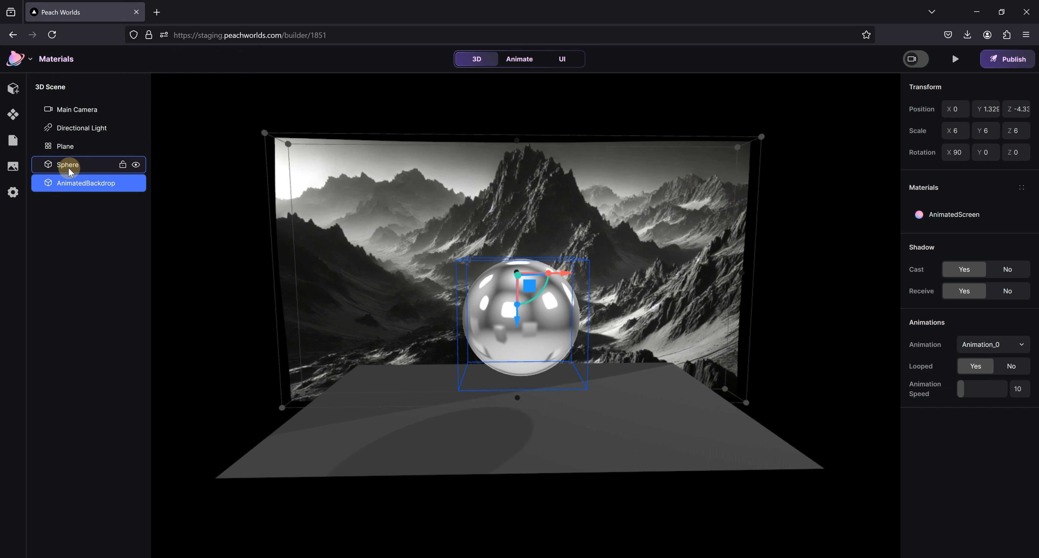
click(60, 147)
click(61, 165)
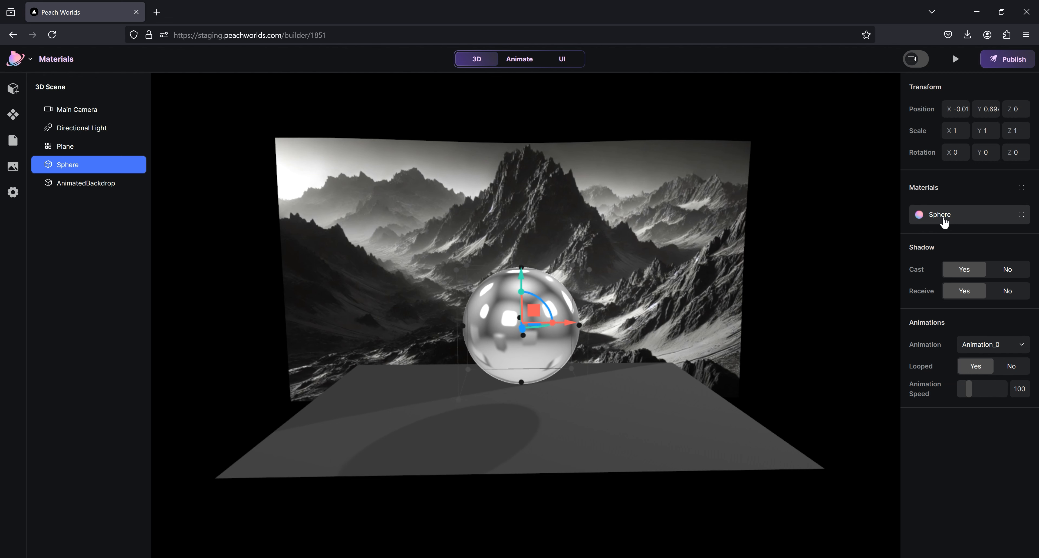
click(935, 220)
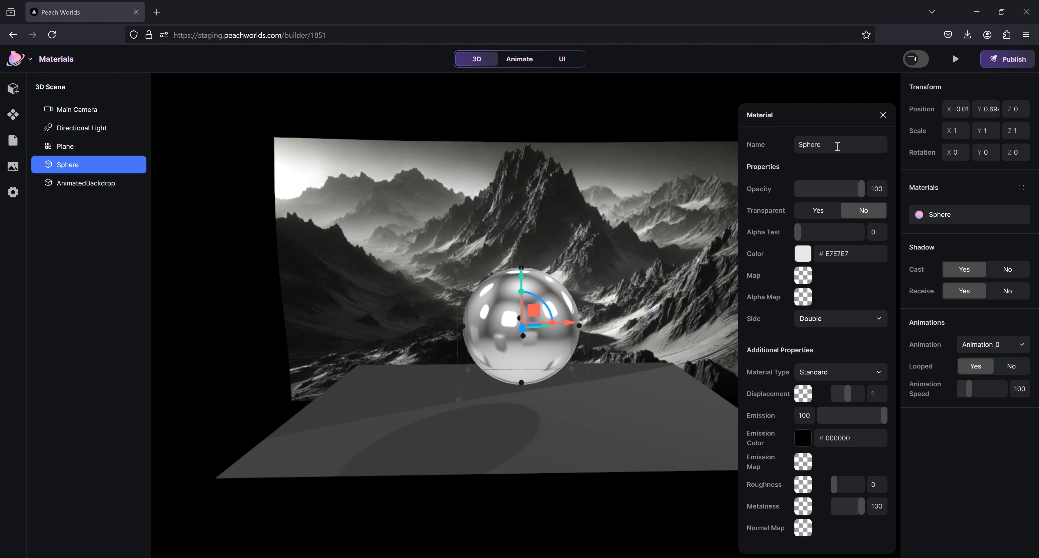
- Rename the sphere's material as Sphere2
click(846, 144)
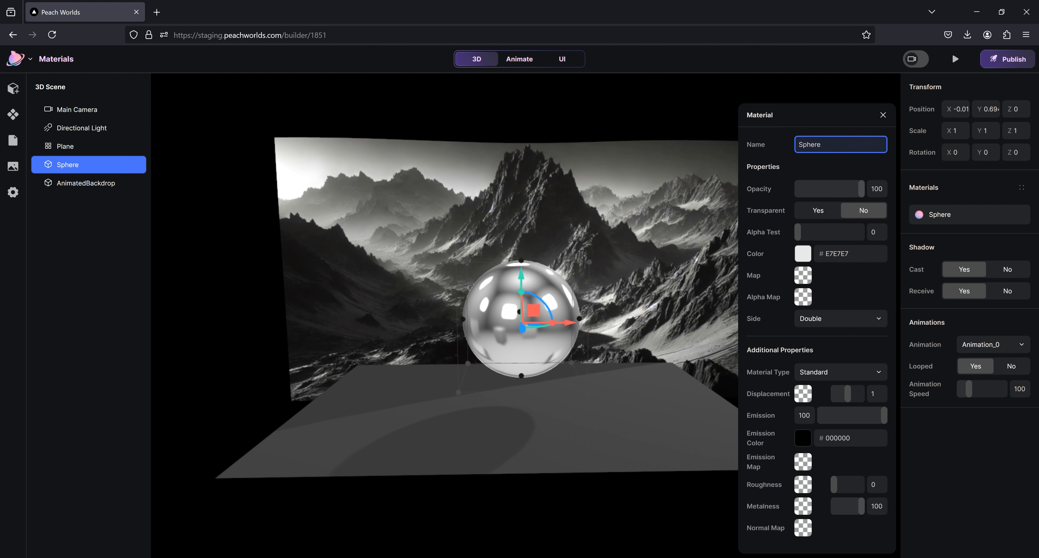
key(BackSpace)
key(BackSpace)
key(BackSpace)
key(BackSpace)
text(here2)
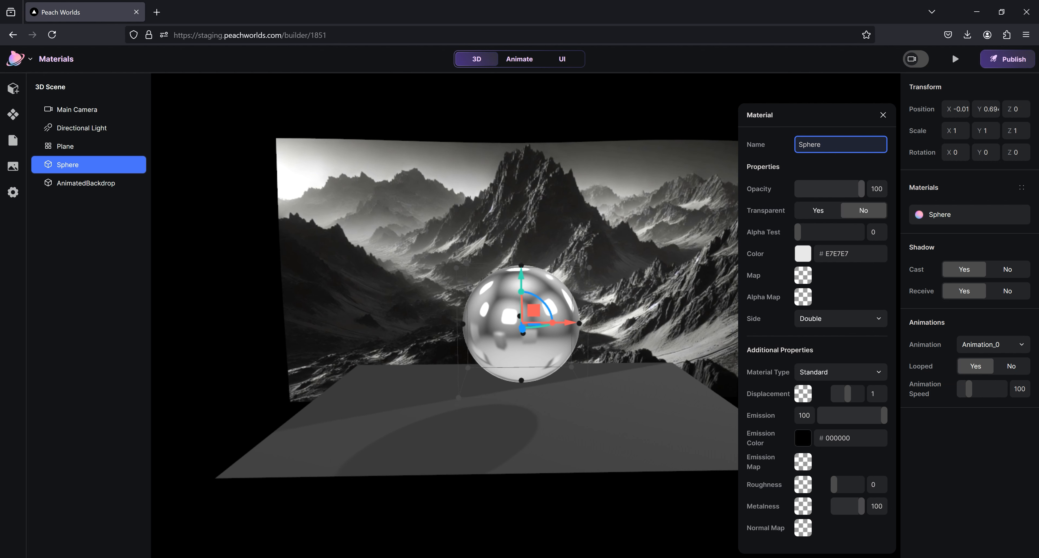
click(834, 172)
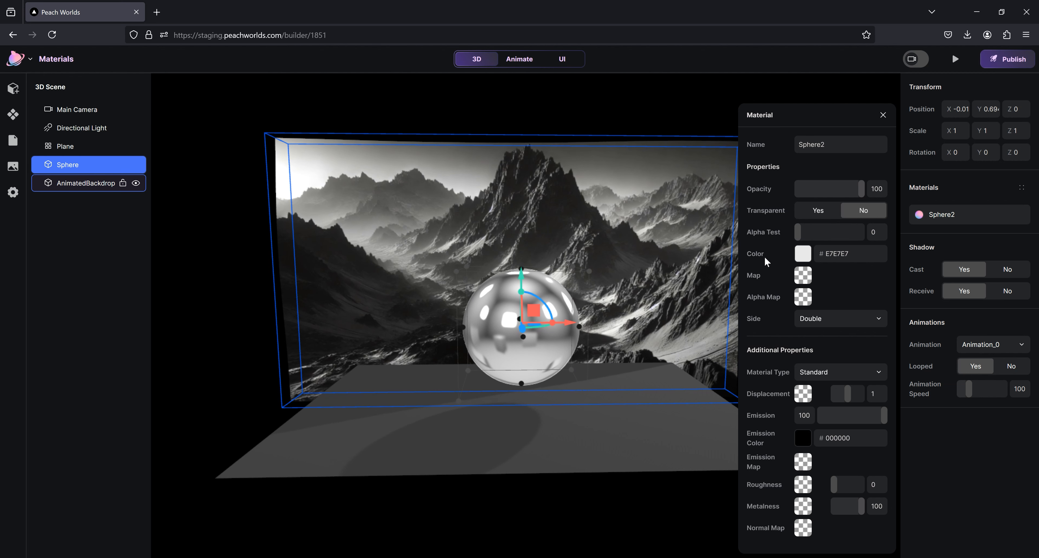
- Set the sphere material's base color to white, FFFFFF
click(803, 259)
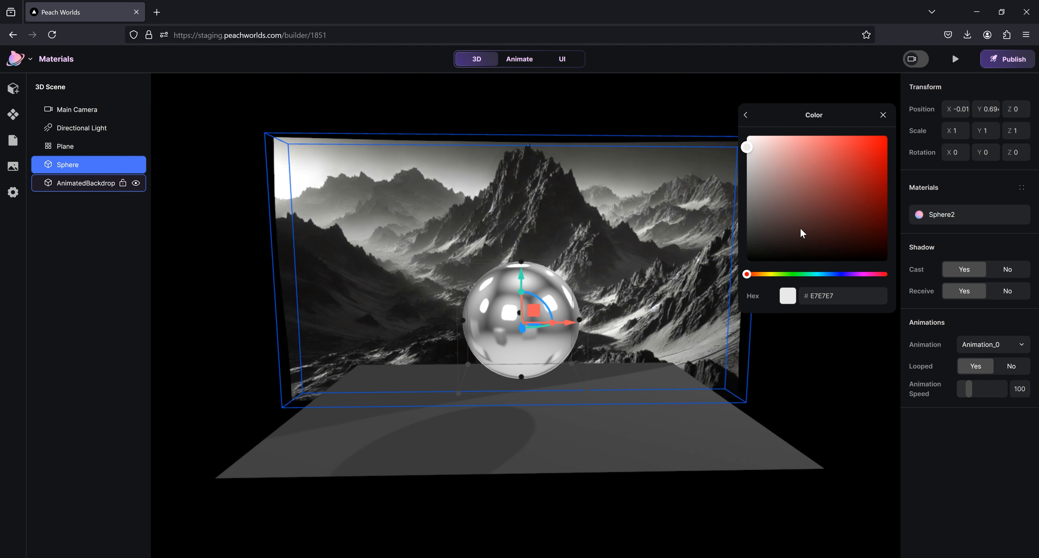
click(802, 166)
drag(815, 174, 743, 125)
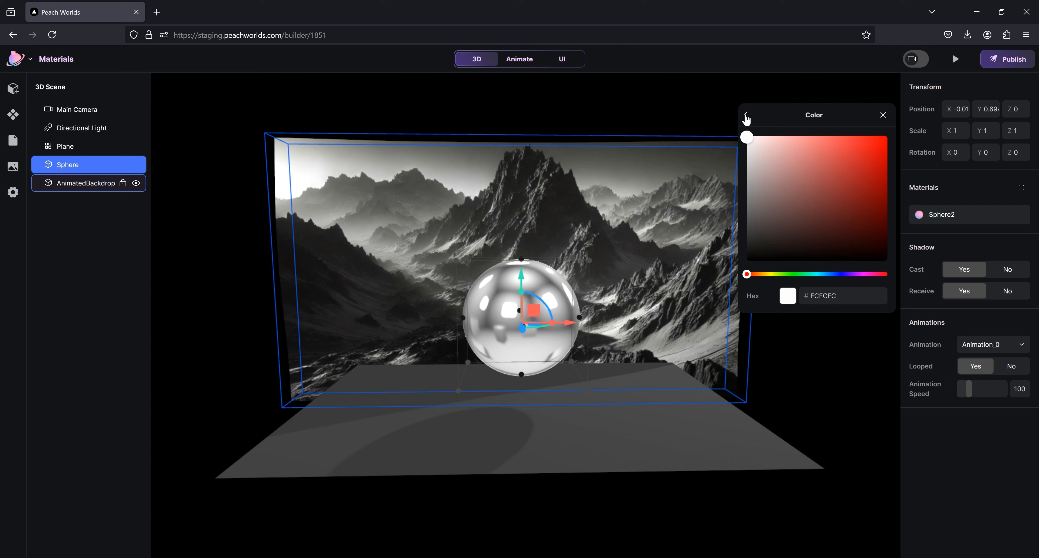
click(743, 128)
click(744, 115)
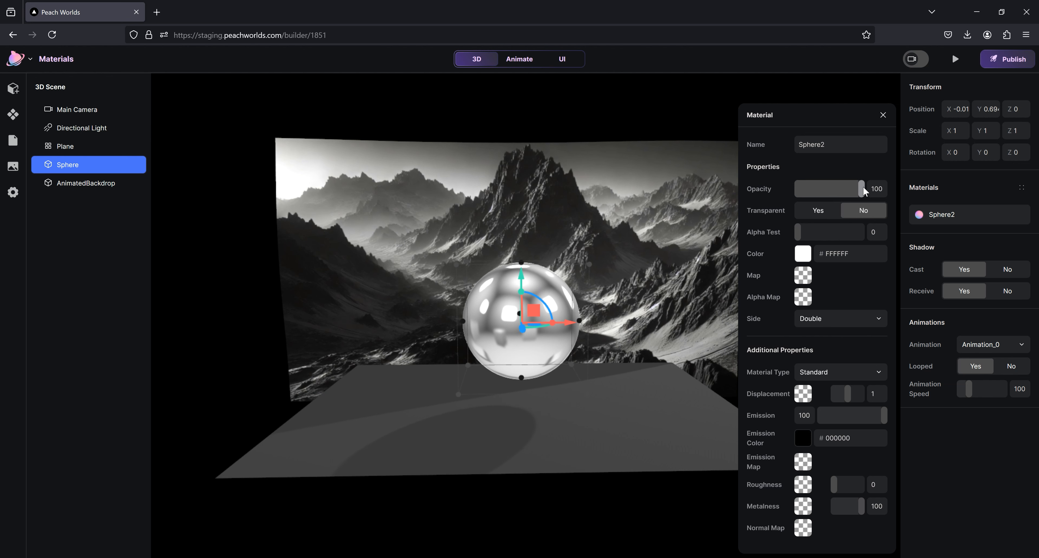
- Try the sphere material's opacity and transparency, ending with opacity at 100 and Transparent set to No
drag(810, 190, 863, 189)
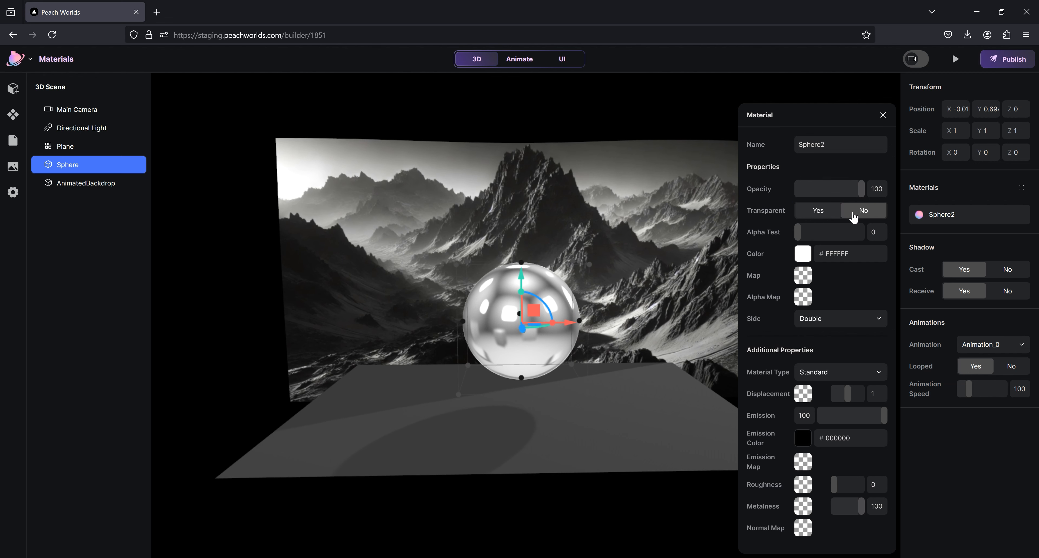
click(813, 214)
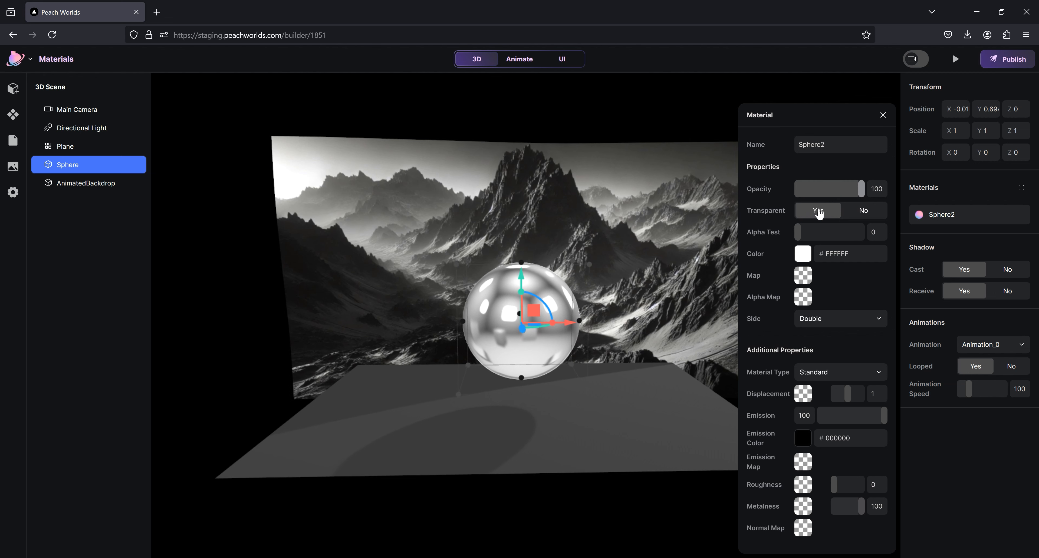
mouse_move(863, 189)
mouse_down()
mouse_move(801, 194)
mouse_move(862, 192)
mouse_up()
click(864, 209)
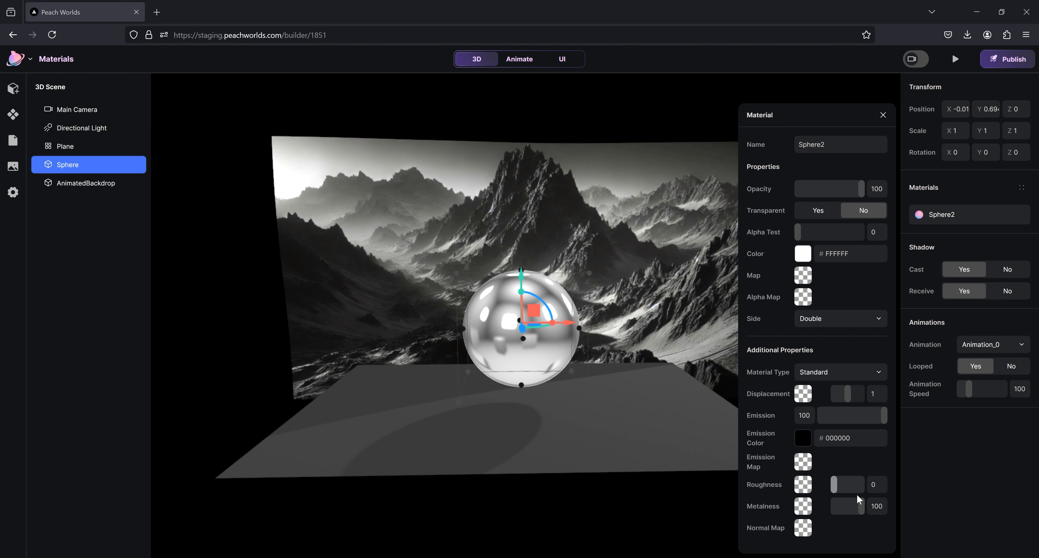
- Raise the sphere material's roughness to 43 and set its base color to dark grey, 272727
click(862, 509)
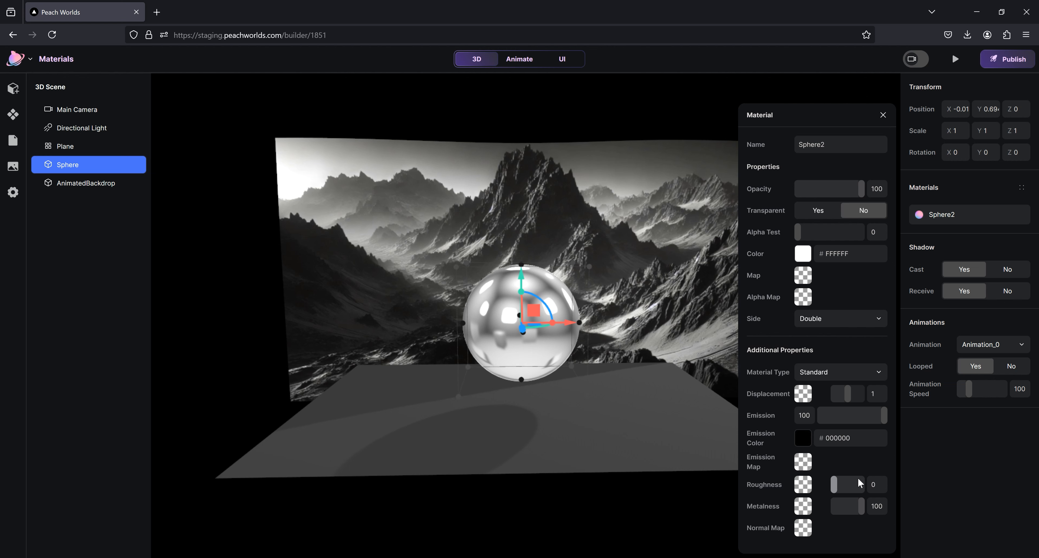
mouse_move(838, 485)
mouse_down()
mouse_move(855, 489)
mouse_move(835, 491)
mouse_move(847, 491)
mouse_up()
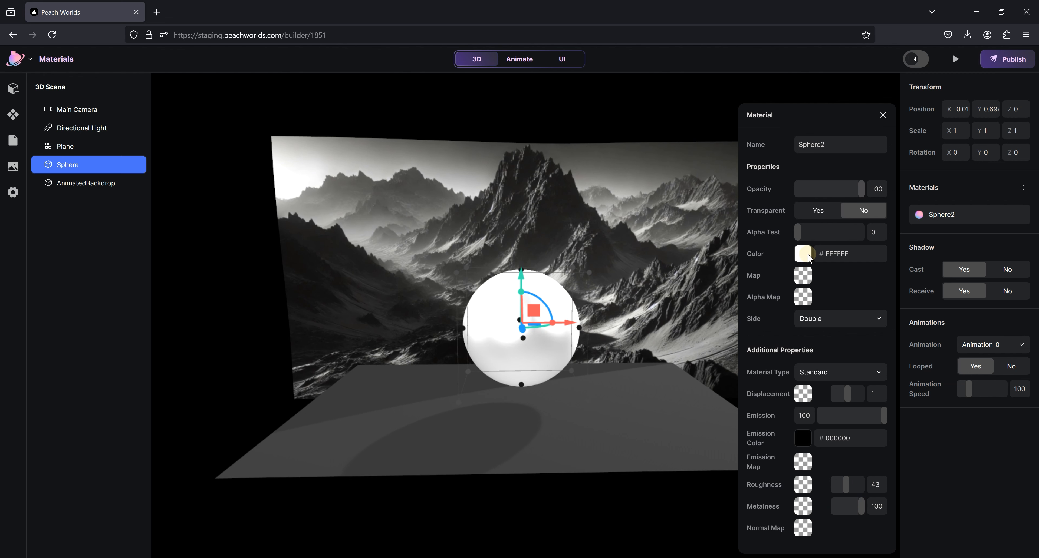
click(802, 254)
drag(747, 136, 737, 241)
click(745, 115)
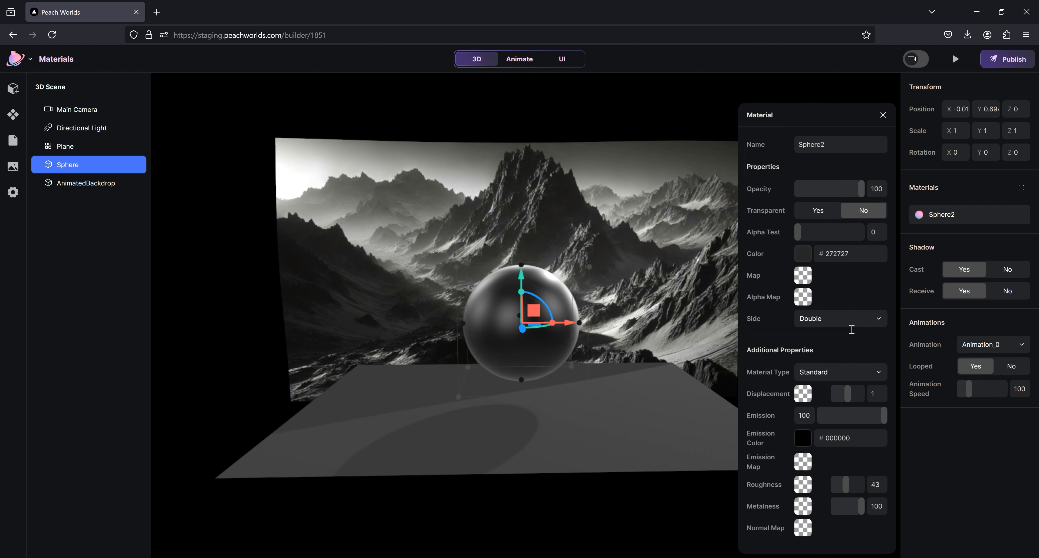
- Set the sphere material's roughness to 0 and its metalness to 100
mouse_move(846, 482)
mouse_down()
mouse_move(863, 484)
mouse_move(830, 495)
mouse_move(853, 509)
mouse_move(836, 515)
mouse_move(864, 516)
mouse_up()
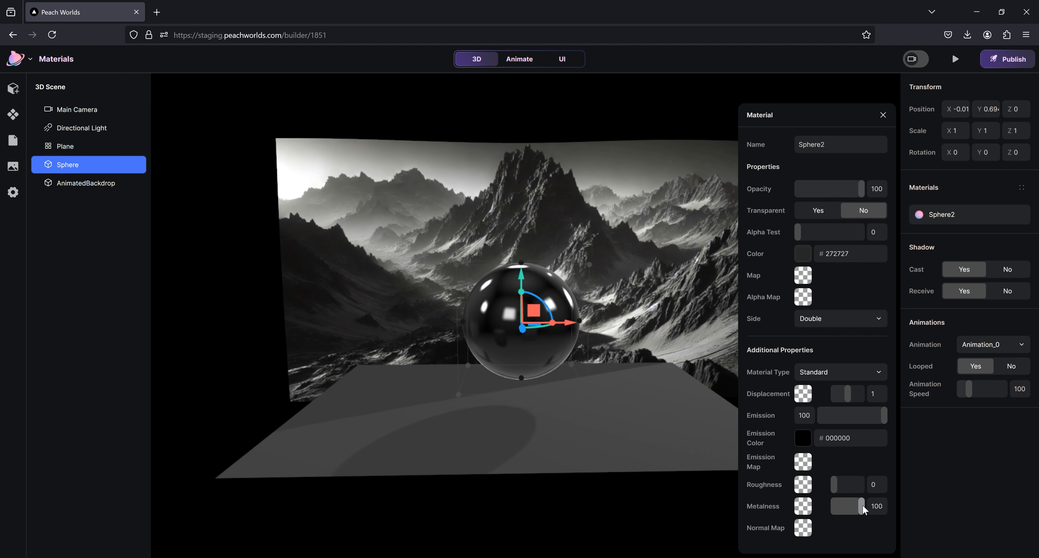
mouse_move(861, 505)
mouse_down()
mouse_move(832, 509)
mouse_move(867, 509)
mouse_up()
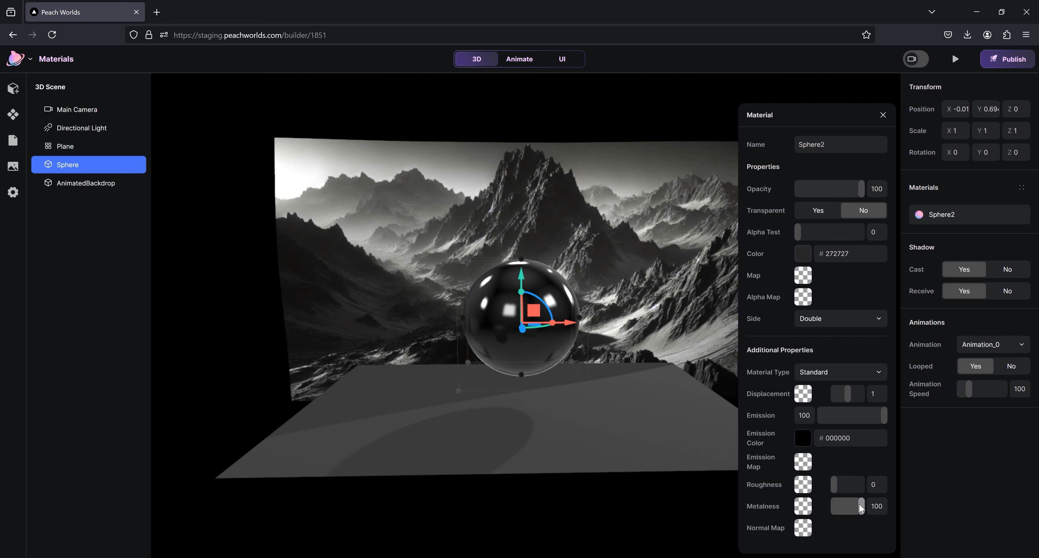
drag(844, 485, 822, 491)
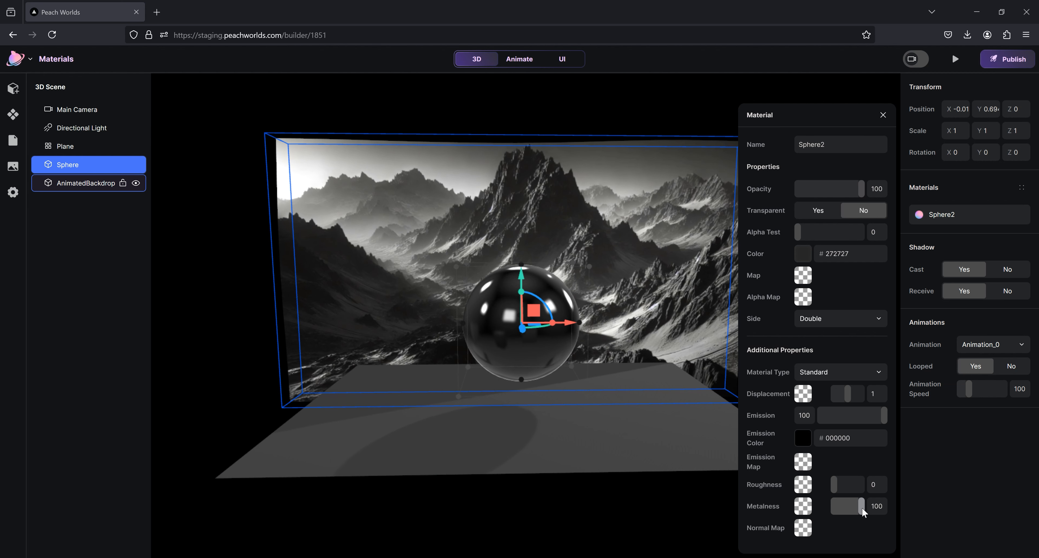
- Set the sphere material's roughness to 100 and metalness to 0, and deselect the sphere
mouse_move(862, 508)
mouse_down()
mouse_move(831, 512)
mouse_move(844, 486)
mouse_move(866, 490)
mouse_up()
click(664, 122)
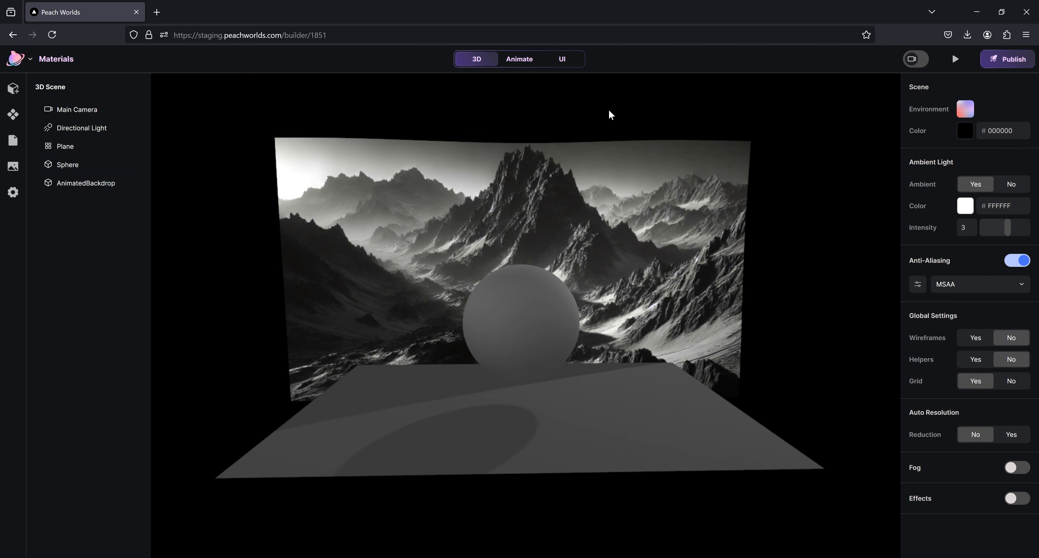
- Reopen the sphere's material and set its emission color to orange-yellow, FDB133
click(526, 326)
click(949, 216)
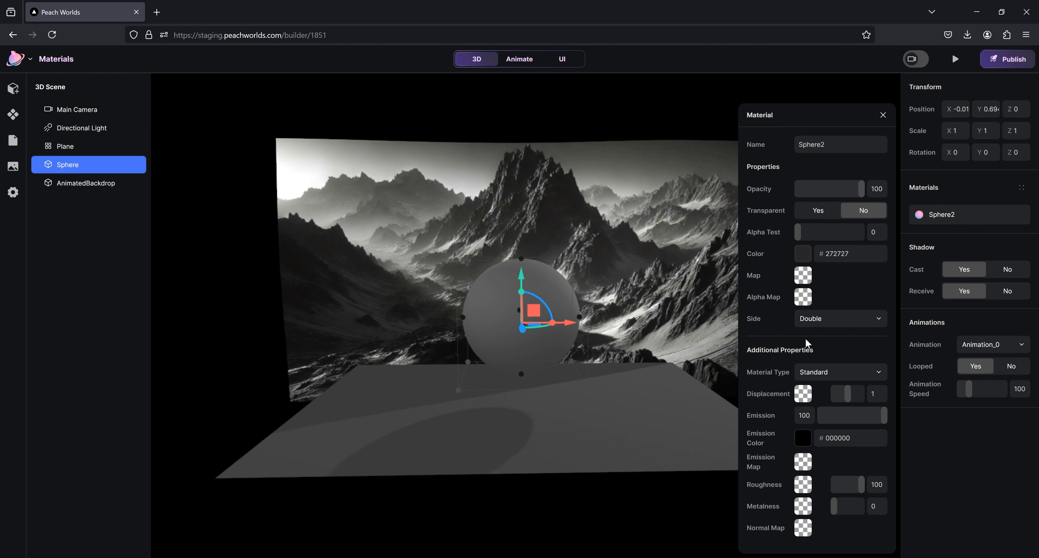
click(803, 440)
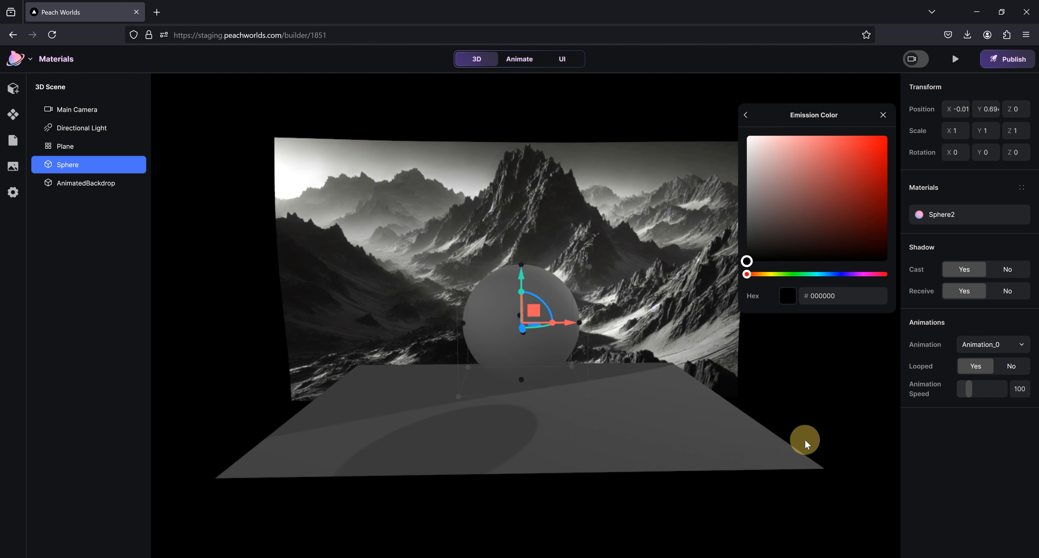
drag(751, 263, 845, 148)
drag(748, 275, 758, 278)
click(854, 141)
drag(856, 143, 859, 137)
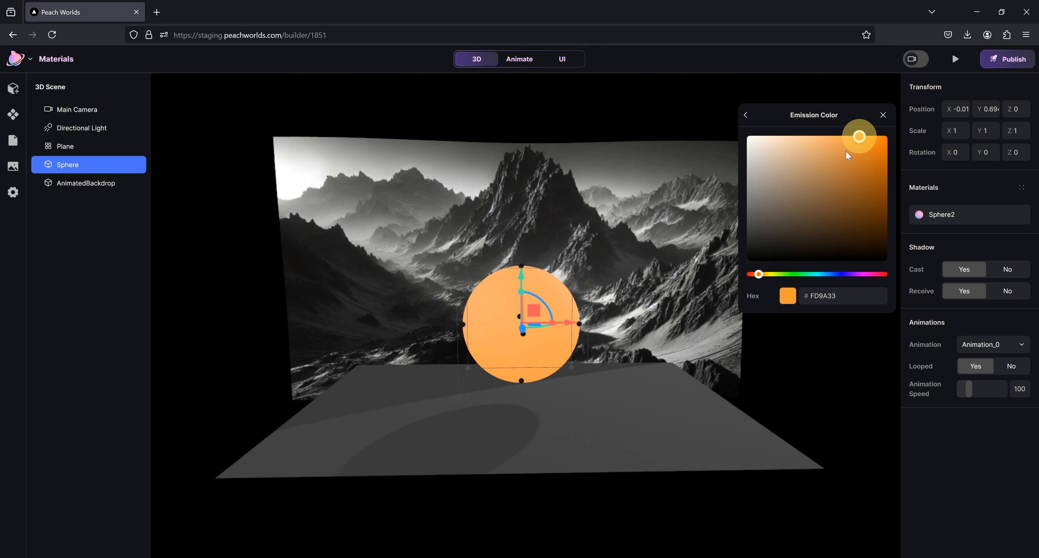
drag(758, 274, 760, 274)
click(744, 117)
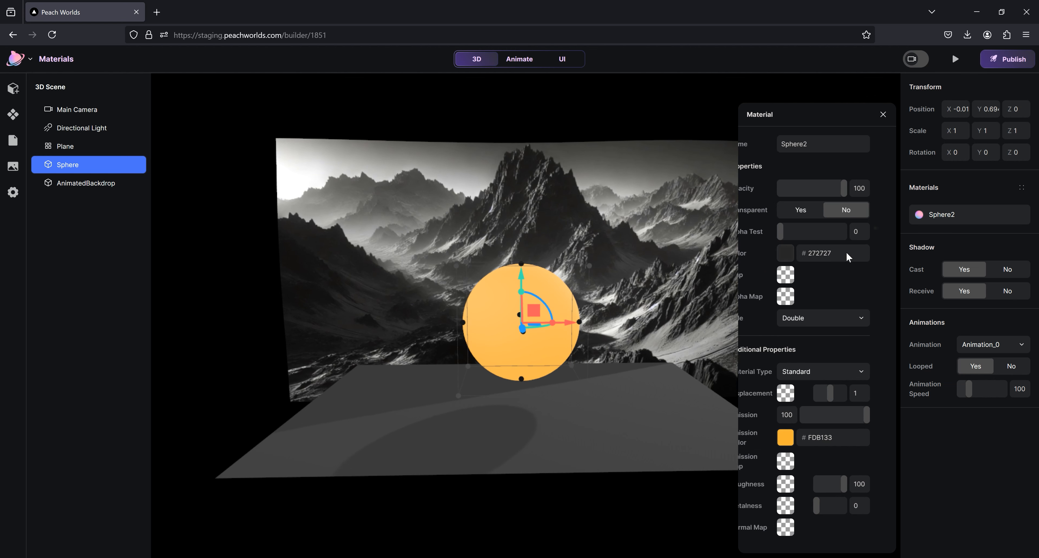
- Set the sphere material's base color to orange, FC9929
click(799, 255)
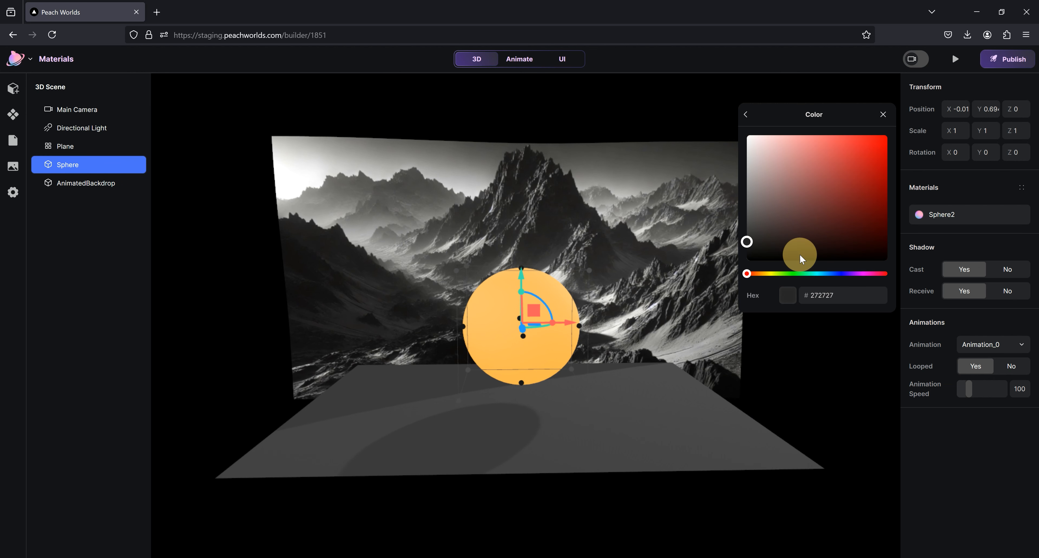
click(758, 274)
drag(756, 237, 864, 137)
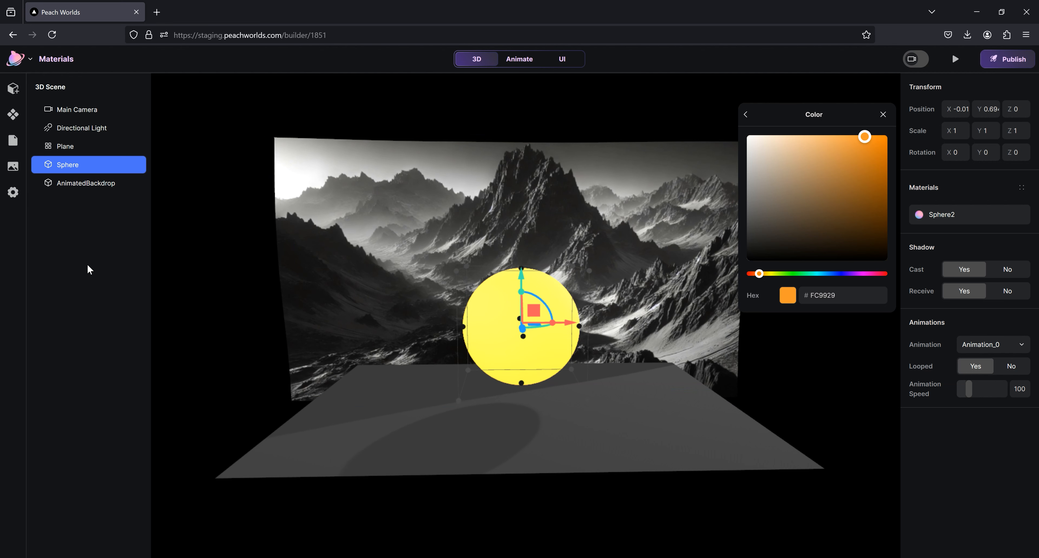
- Open the floor plane's material and set its Side option to Front
click(312, 469)
click(304, 466)
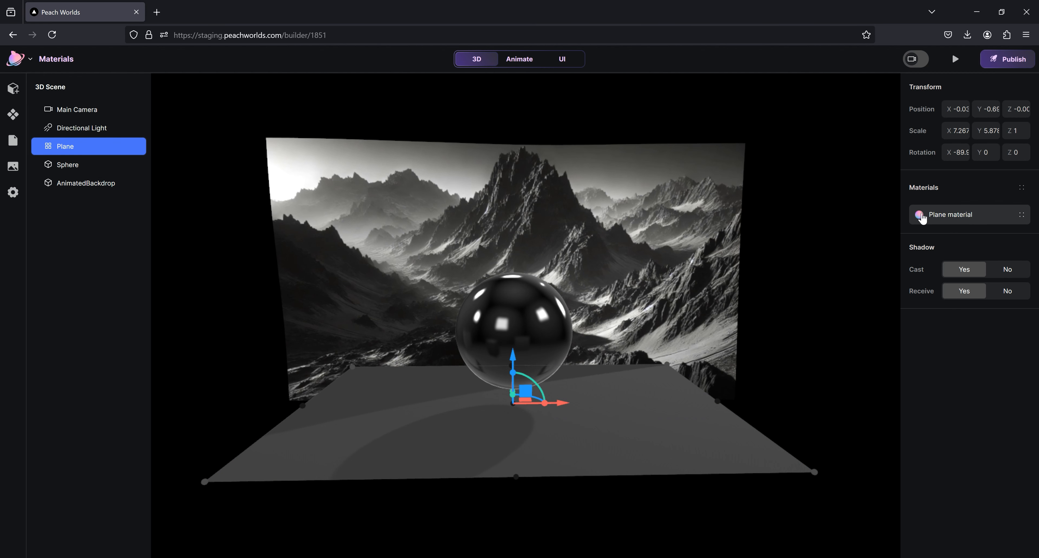
click(950, 218)
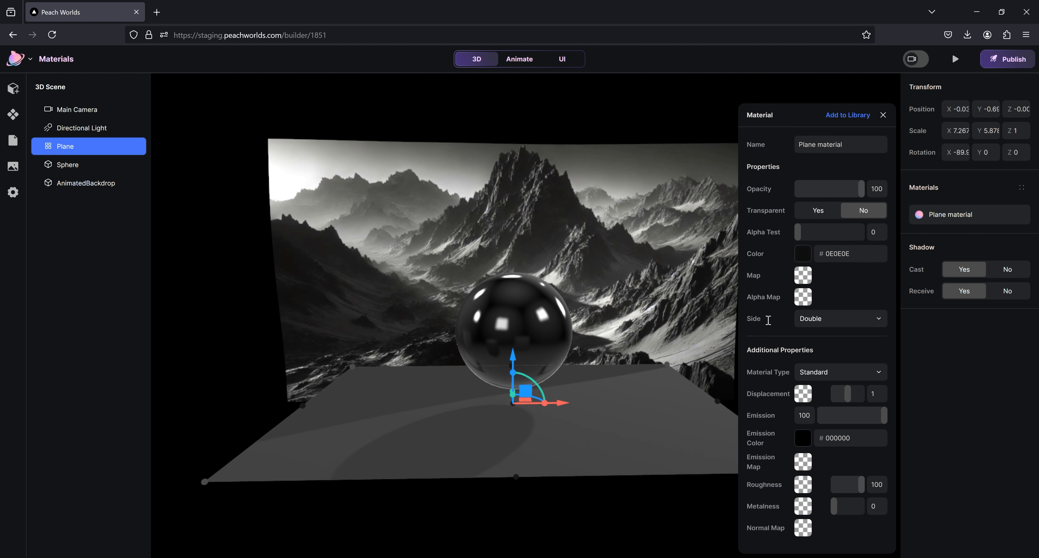
click(830, 319)
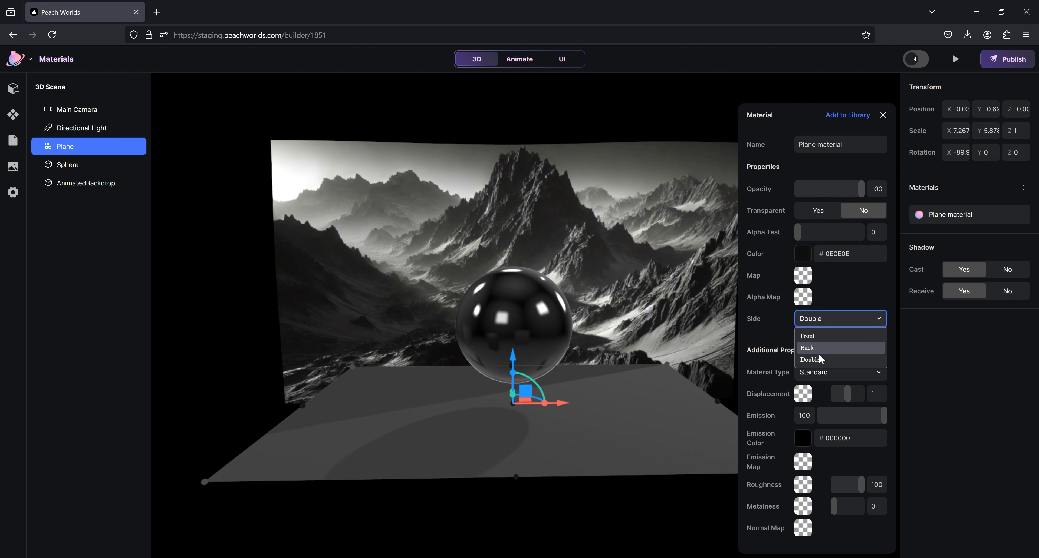
click(776, 331)
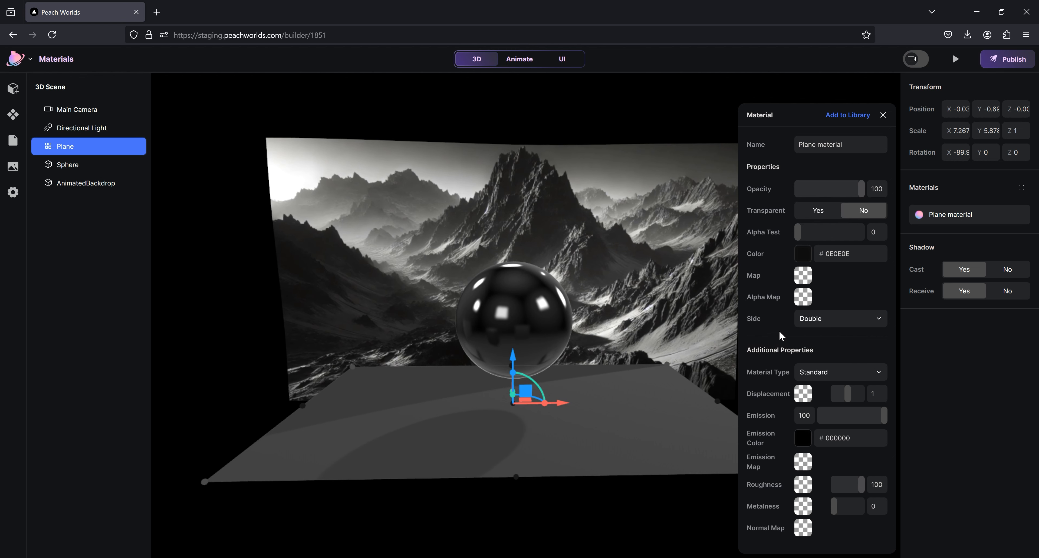
drag(434, 126, 470, 103)
drag(394, 231, 494, 248)
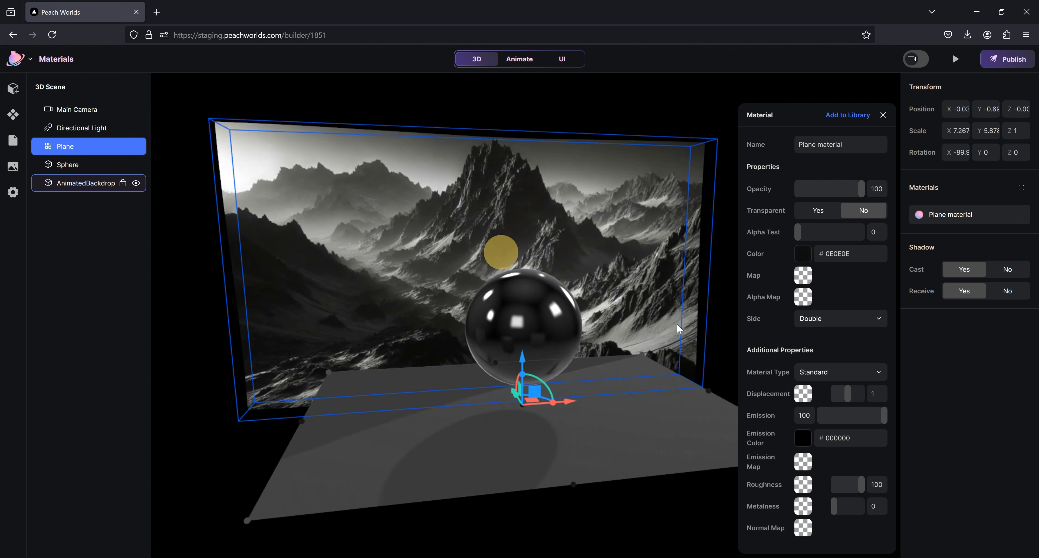
click(839, 320)
click(823, 335)
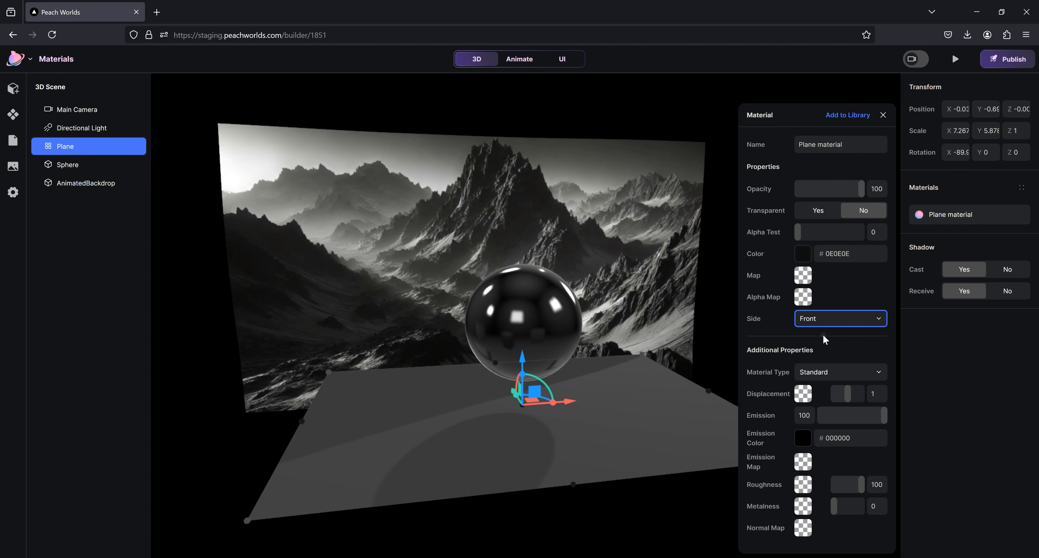
- Reopen the floor plane's material and set its Side option to Back
click(670, 127)
click(771, 121)
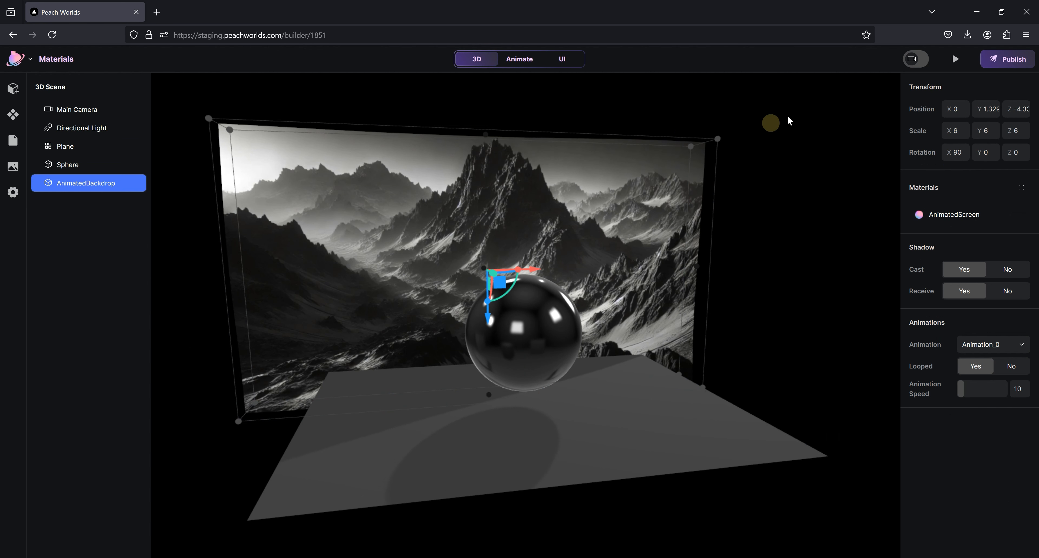
mouse_move(785, 173)
mouse_down()
mouse_move(766, 233)
mouse_move(783, 223)
mouse_move(780, 194)
mouse_move(799, 156)
mouse_move(787, 194)
mouse_up()
mouse_move(757, 280)
mouse_down()
mouse_move(786, 141)
mouse_move(728, 159)
mouse_move(739, 285)
mouse_up()
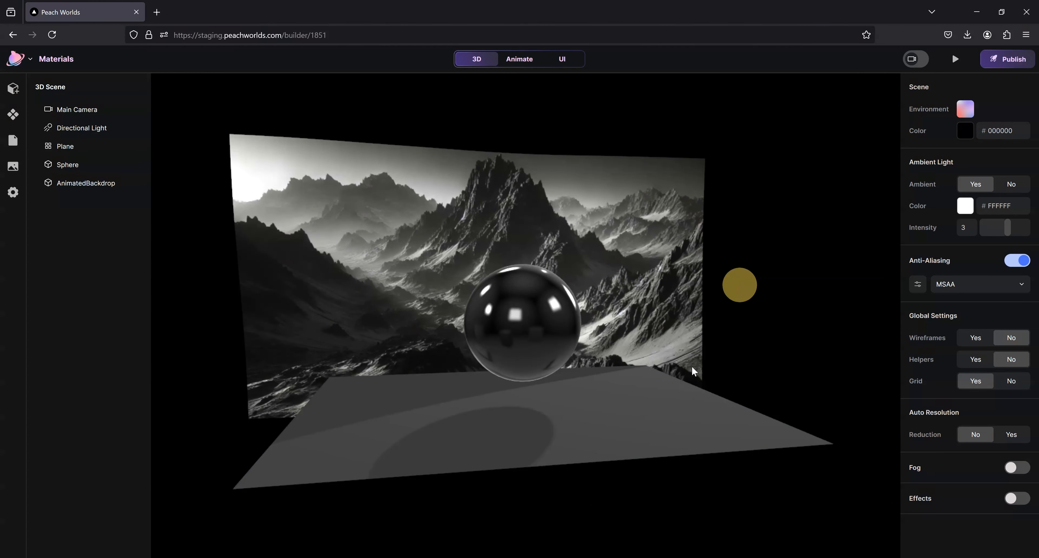
click(677, 392)
click(949, 215)
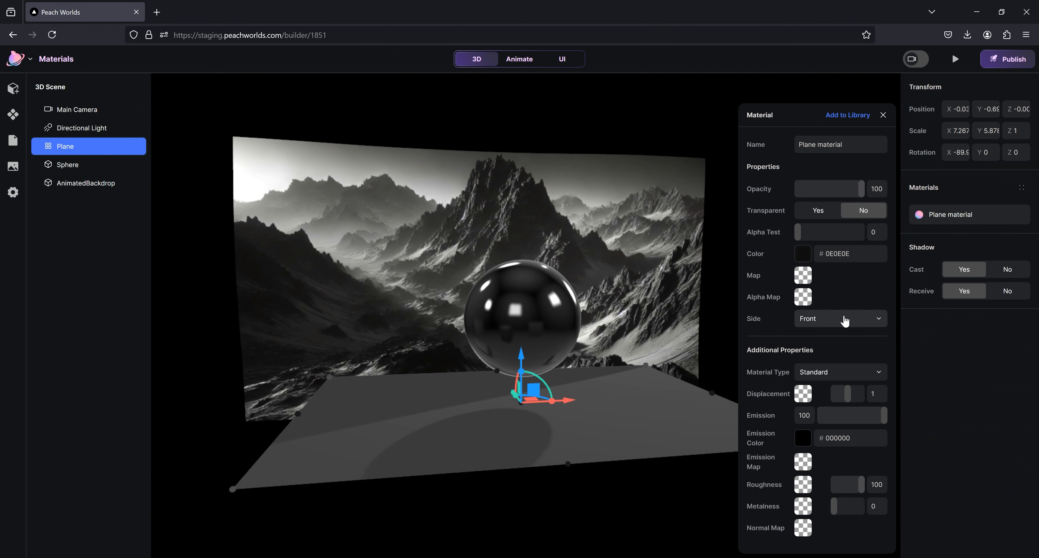
click(823, 319)
click(826, 348)
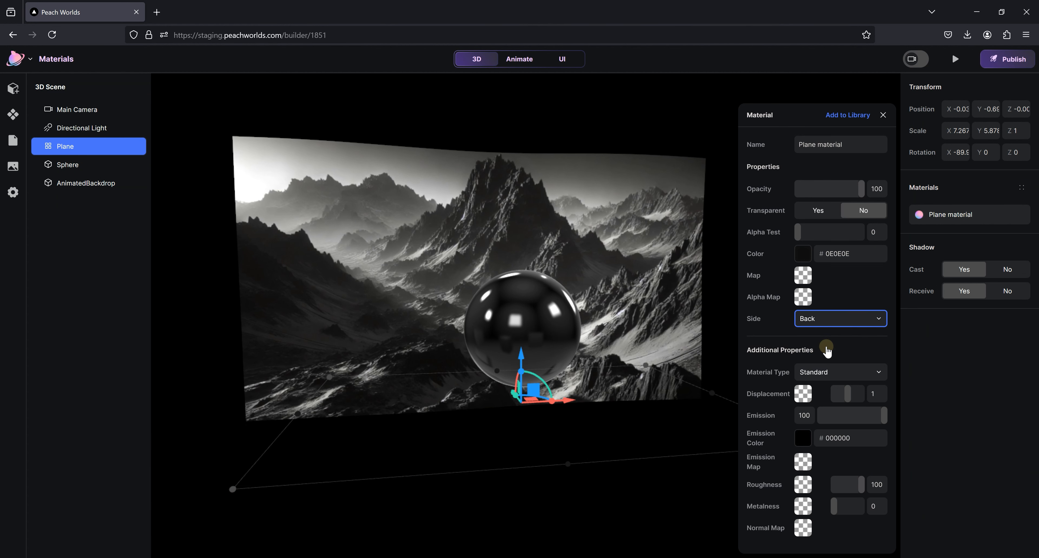
- Reopen the floor plane's material and set its Side option back to Front
click(701, 114)
drag(777, 142, 670, 395)
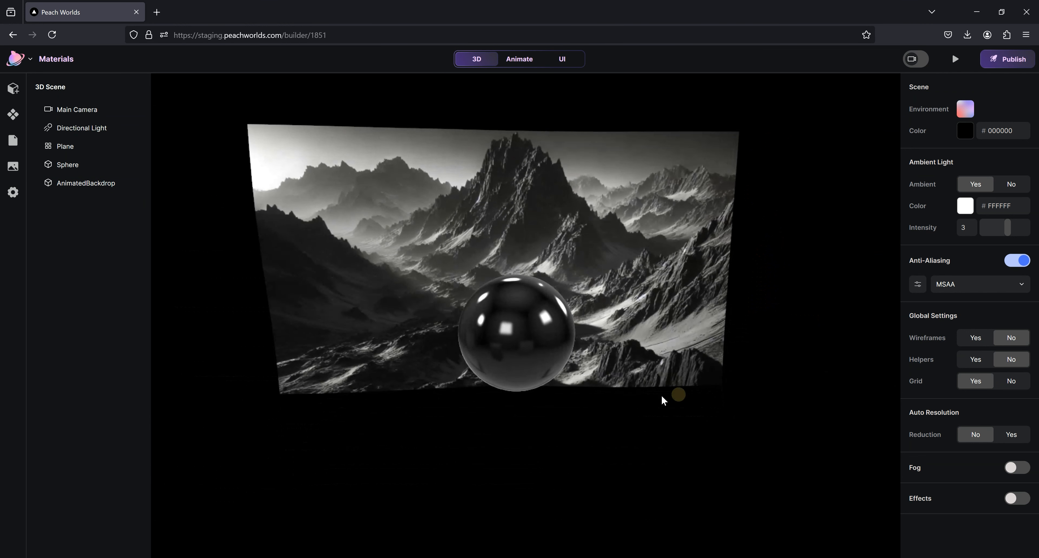
click(115, 150)
click(929, 211)
click(835, 319)
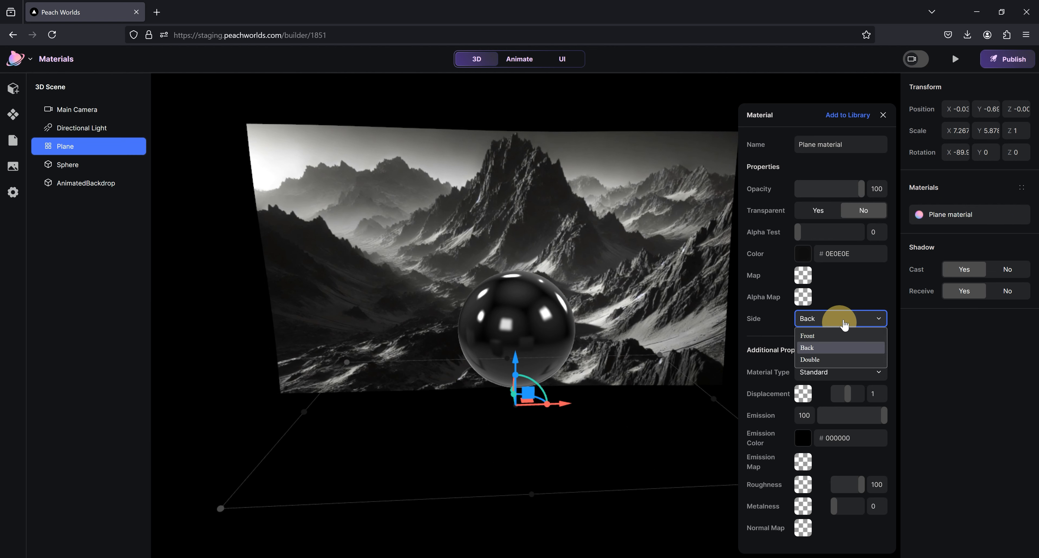
click(825, 333)
click(665, 101)
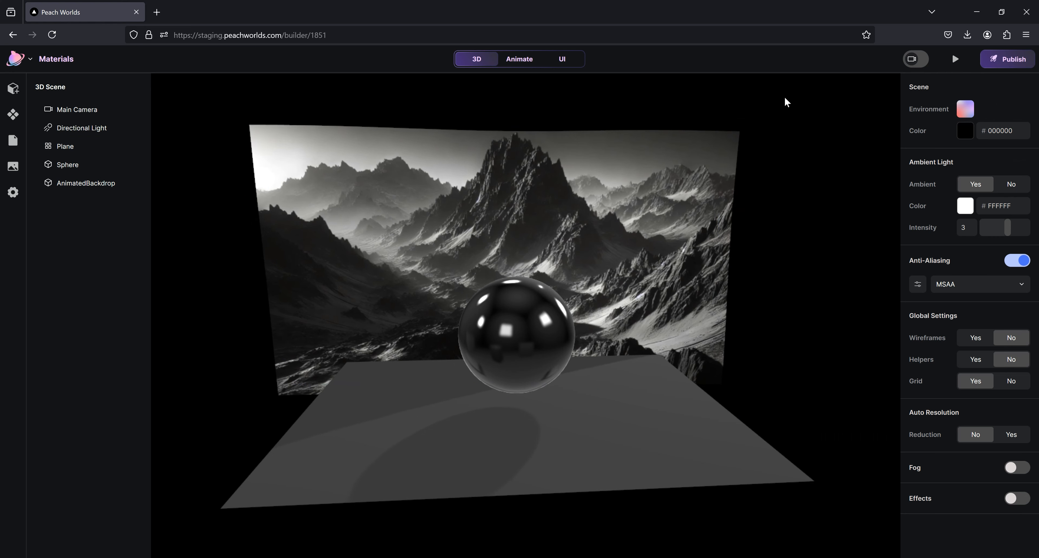
- Open the mountain backdrop's AnimatedScreen material and replace its Map texture with the image file.jpg from the assets
drag(824, 127, 702, 122)
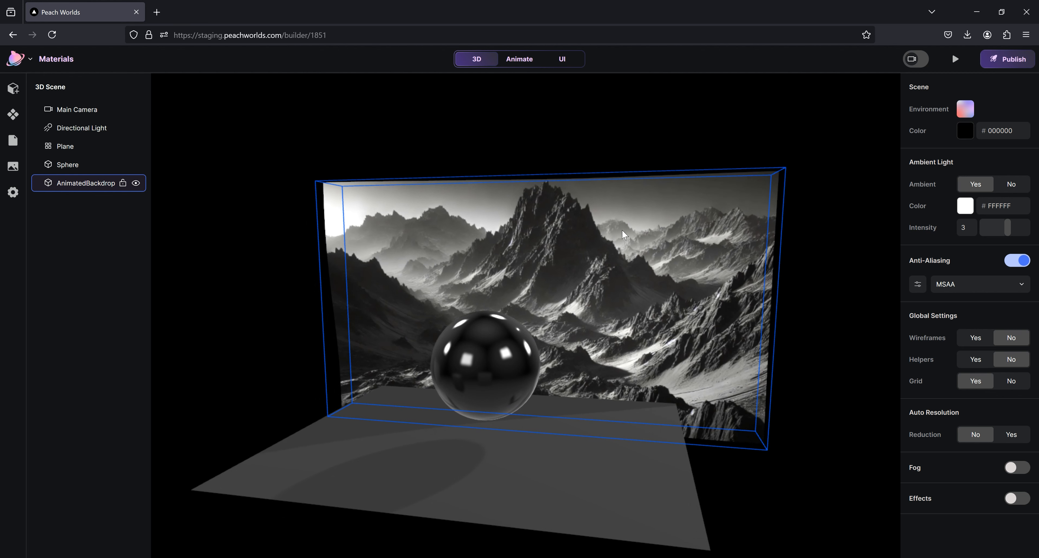
click(516, 232)
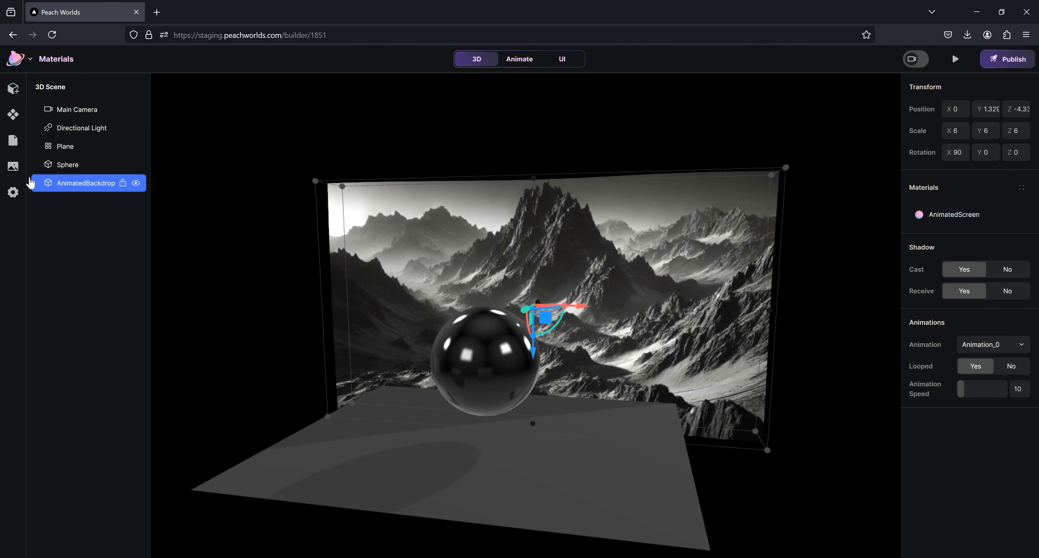
click(947, 219)
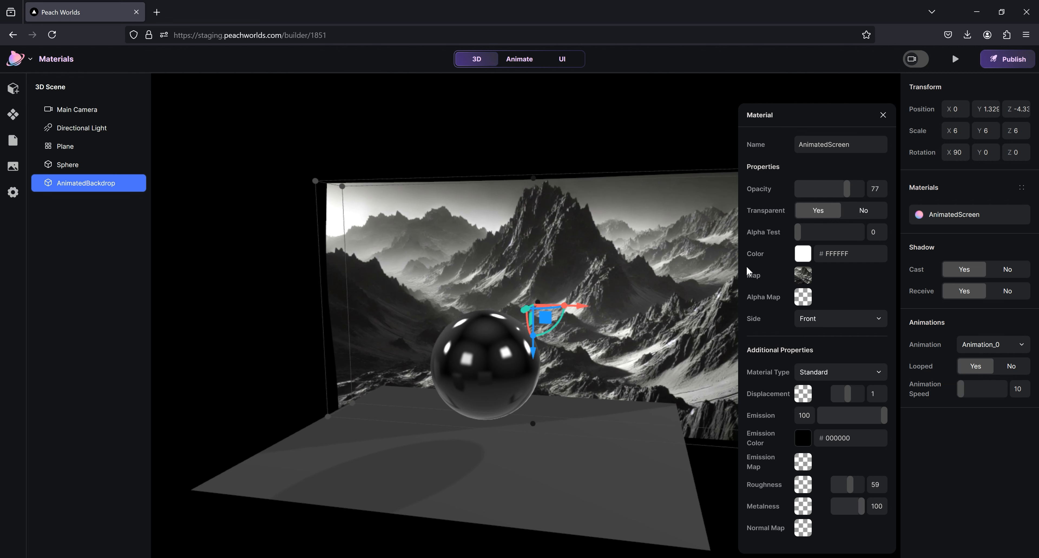
click(802, 277)
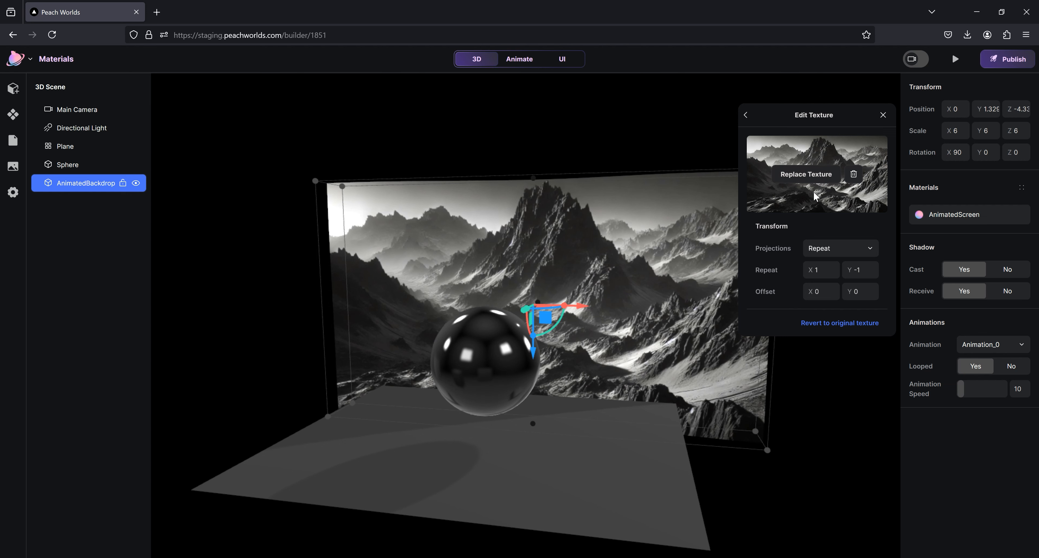
click(802, 176)
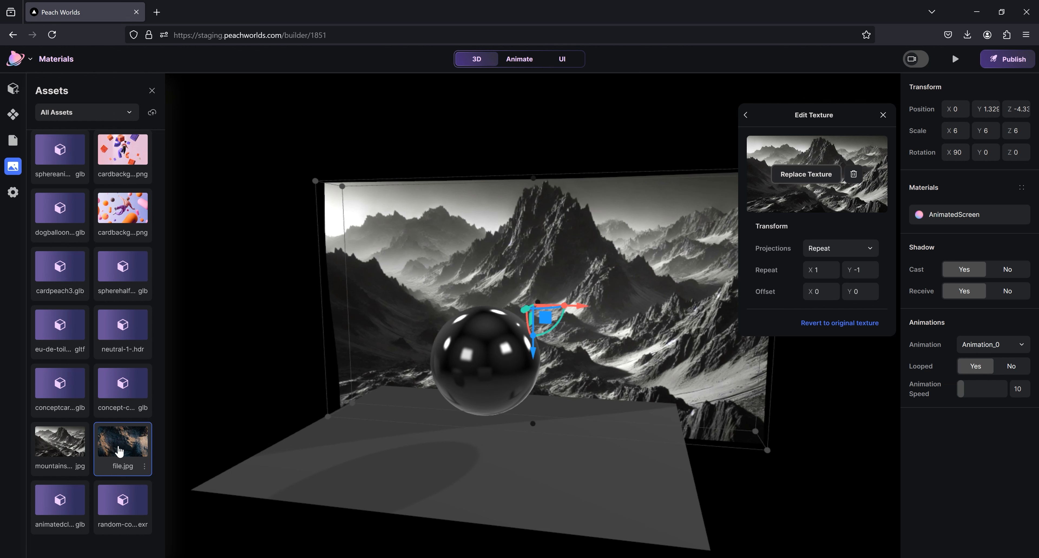
click(120, 451)
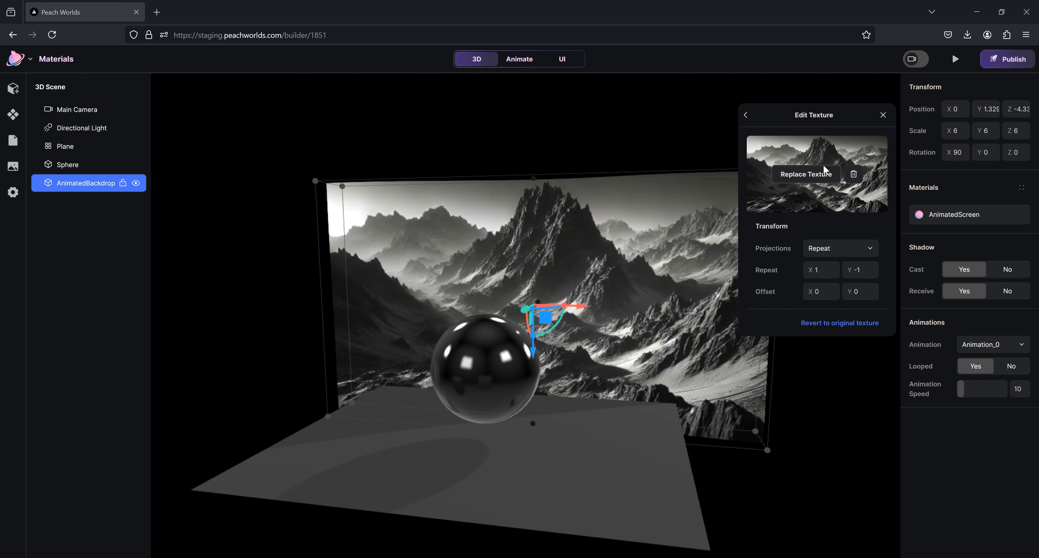
click(806, 181)
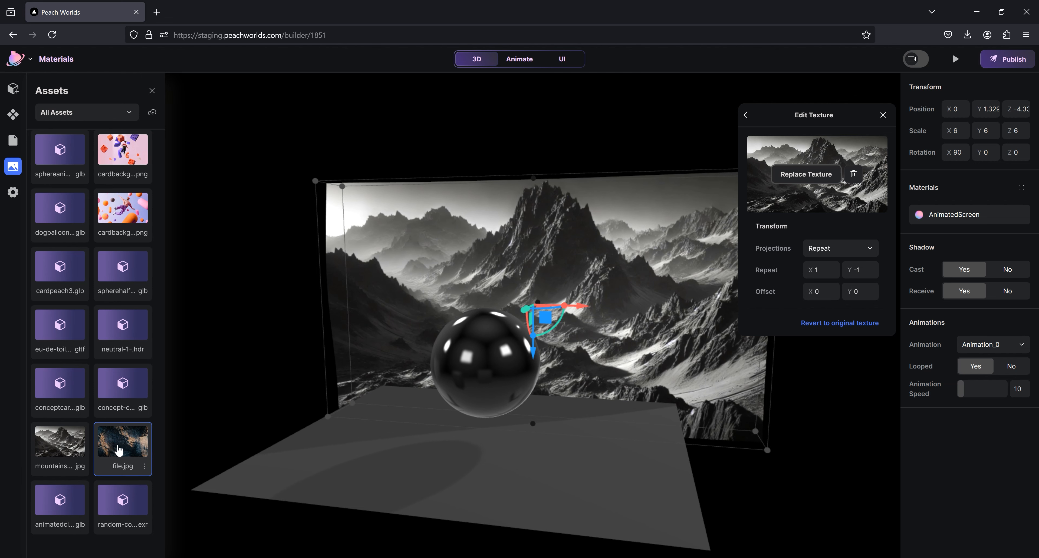
click(125, 443)
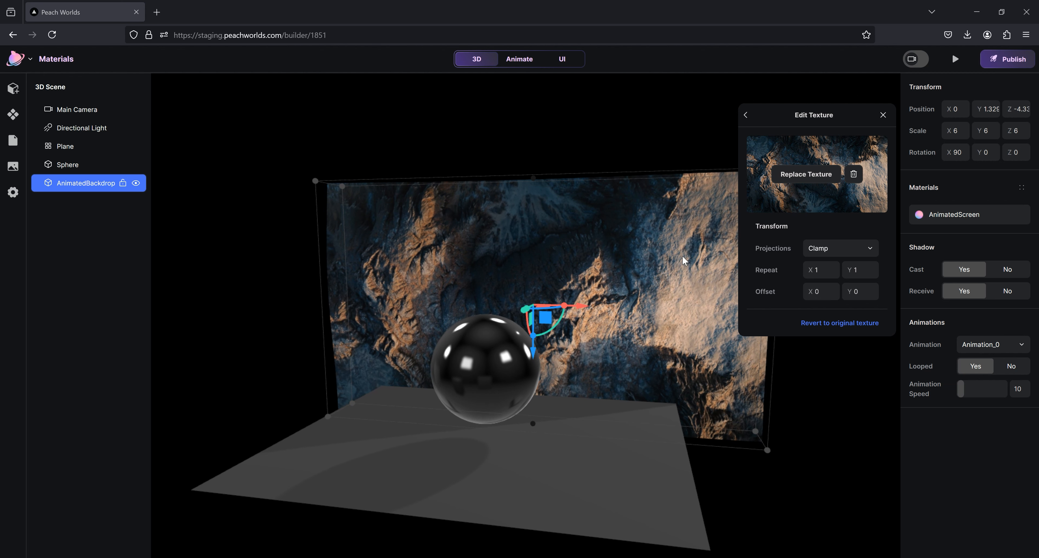
click(498, 114)
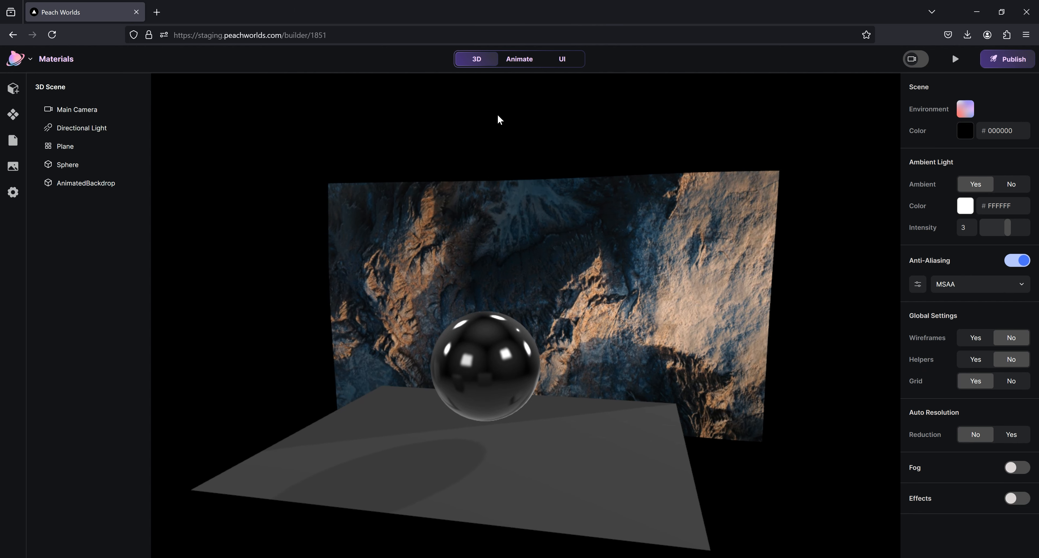
drag(498, 115, 545, 107)
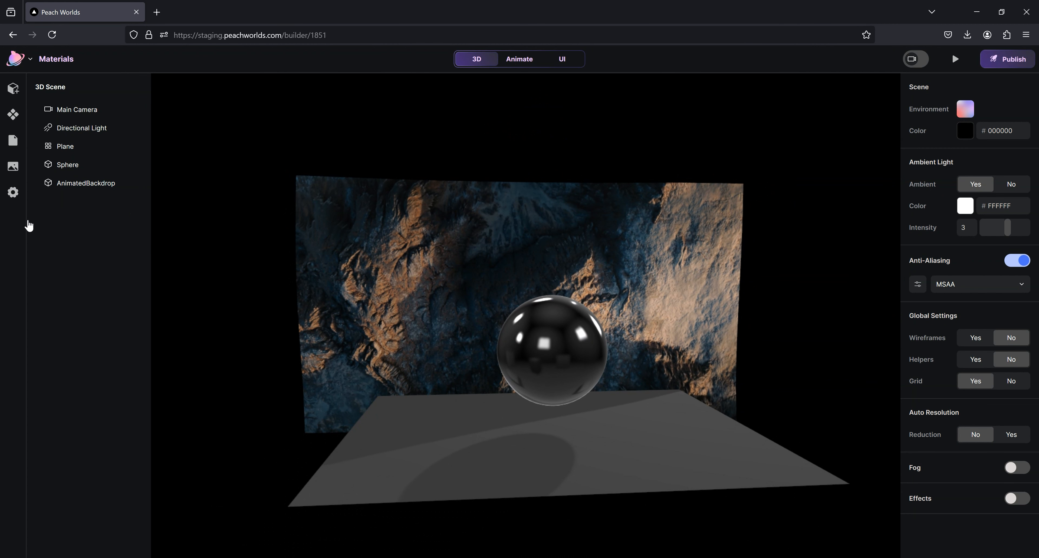